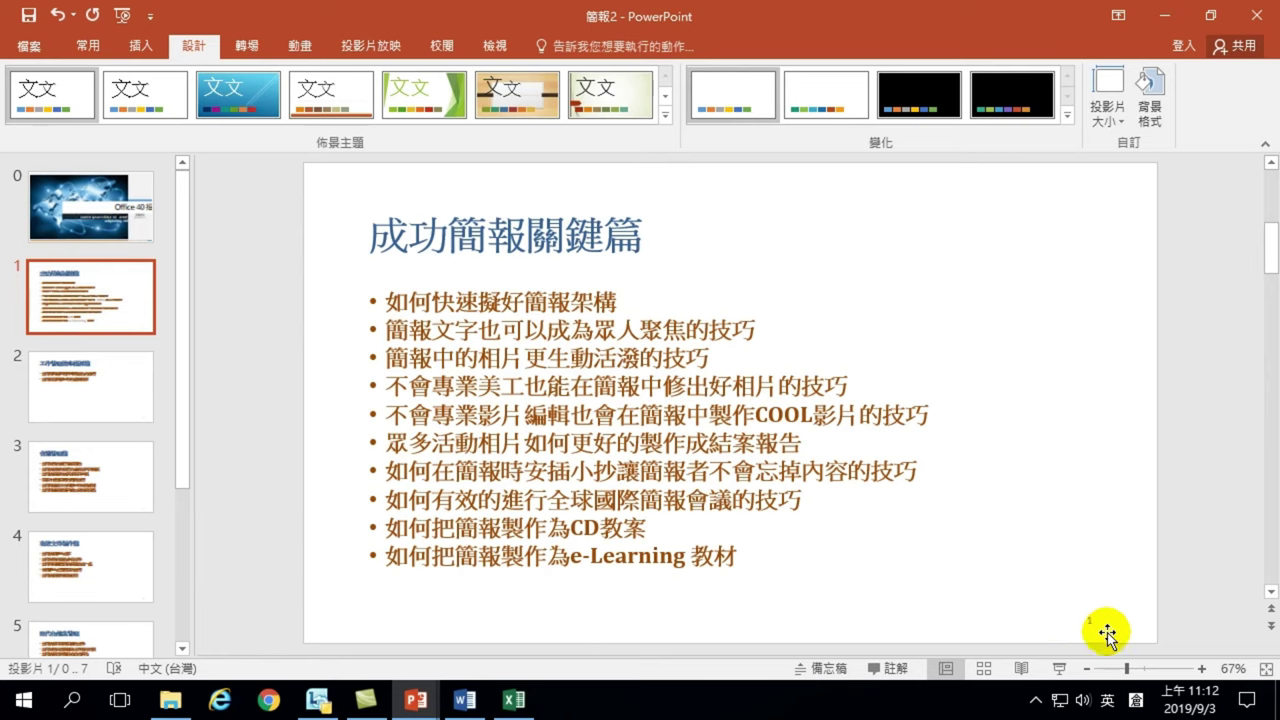
# Step: Select and highlight the page number 1 in slide 1's slide-number box, then click back into the body
pyautogui.click(1092, 618)
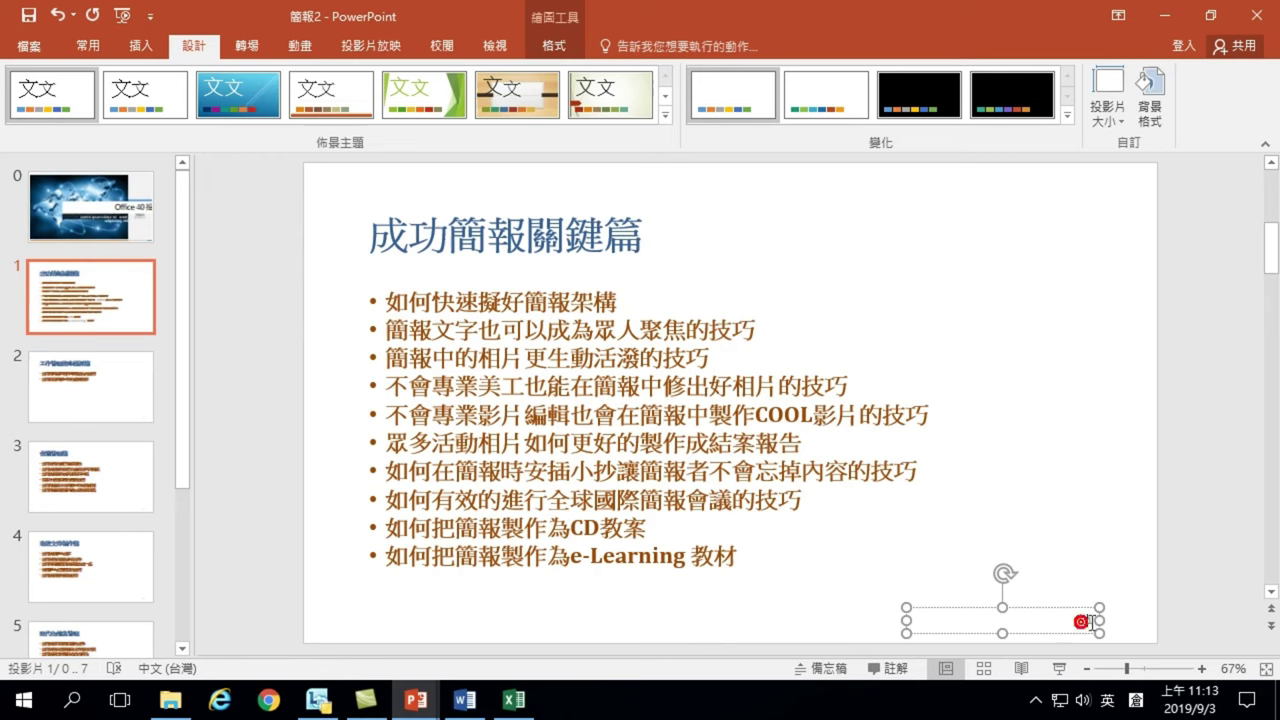
pyautogui.moveTo(1086, 617); pyautogui.dragTo(1100, 622)
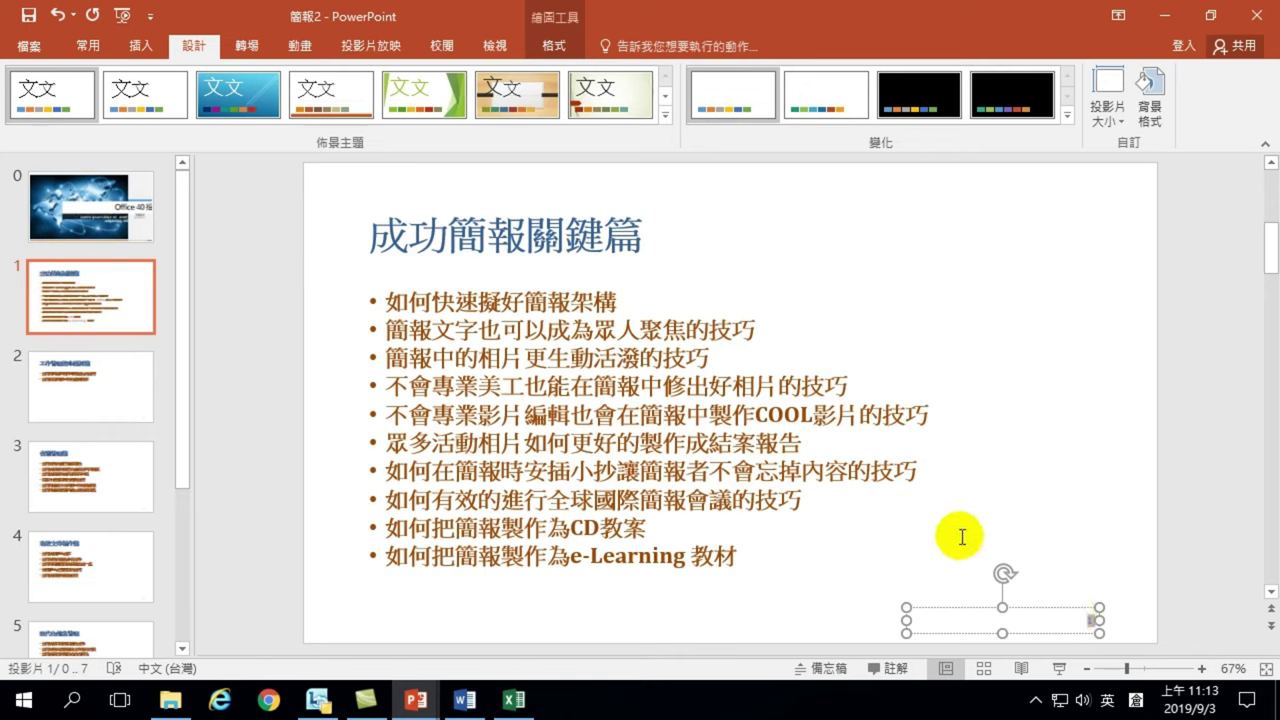
pyautogui.click(549, 386)
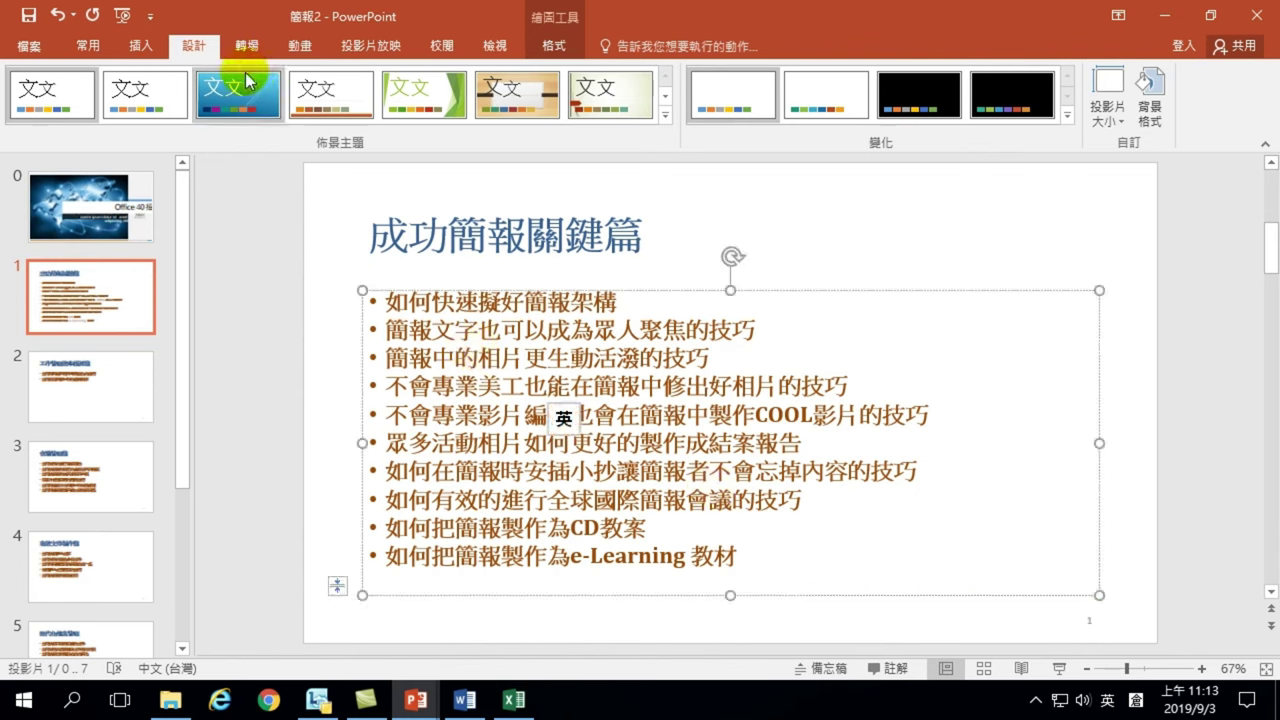
# Step: Switch to Slide Master view and select the top thumbnail in the pane
pyautogui.click(494, 46)
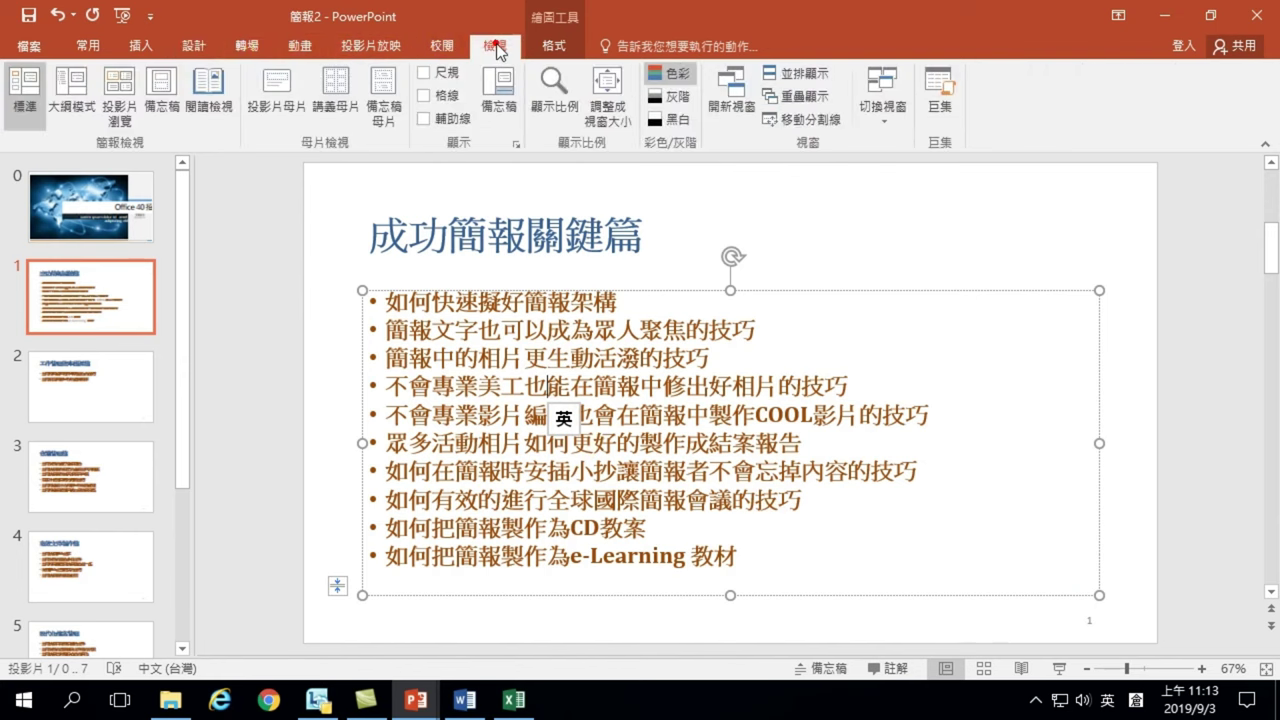
pyautogui.click(274, 90)
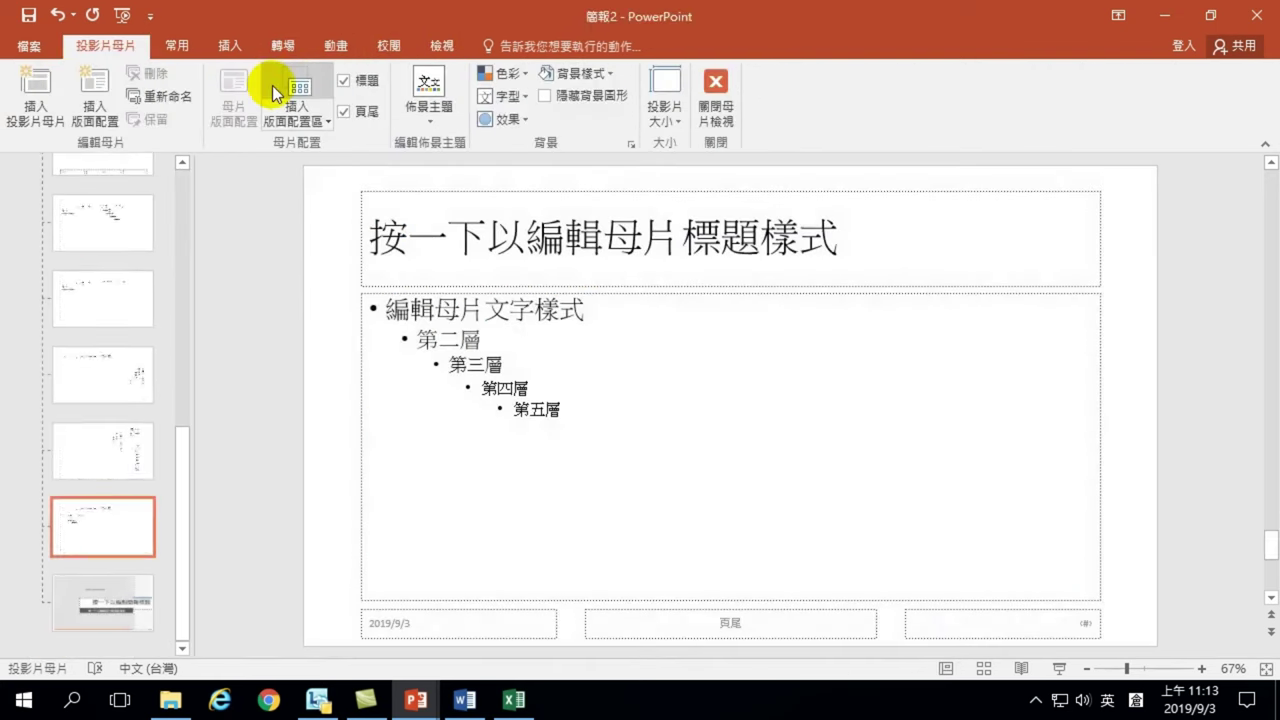
pyautogui.moveTo(183, 464); pyautogui.dragTo(174, 495)
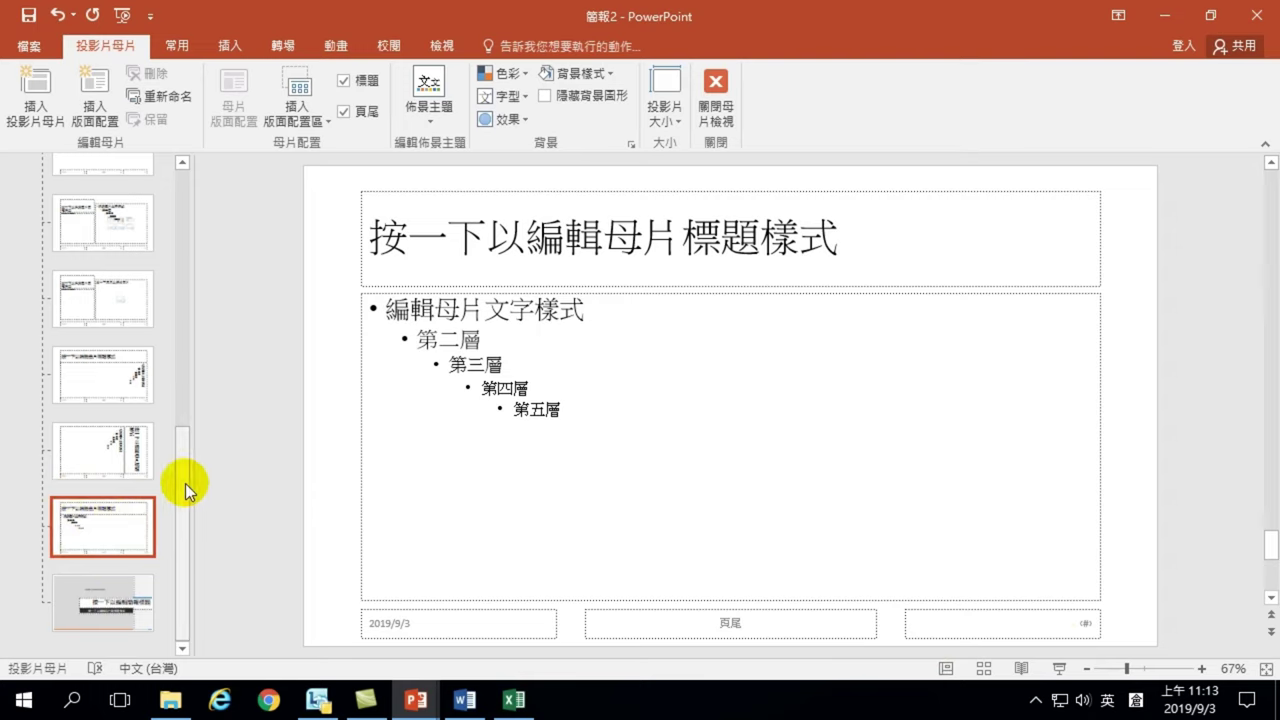
pyautogui.moveTo(184, 483); pyautogui.dragTo(201, 194)
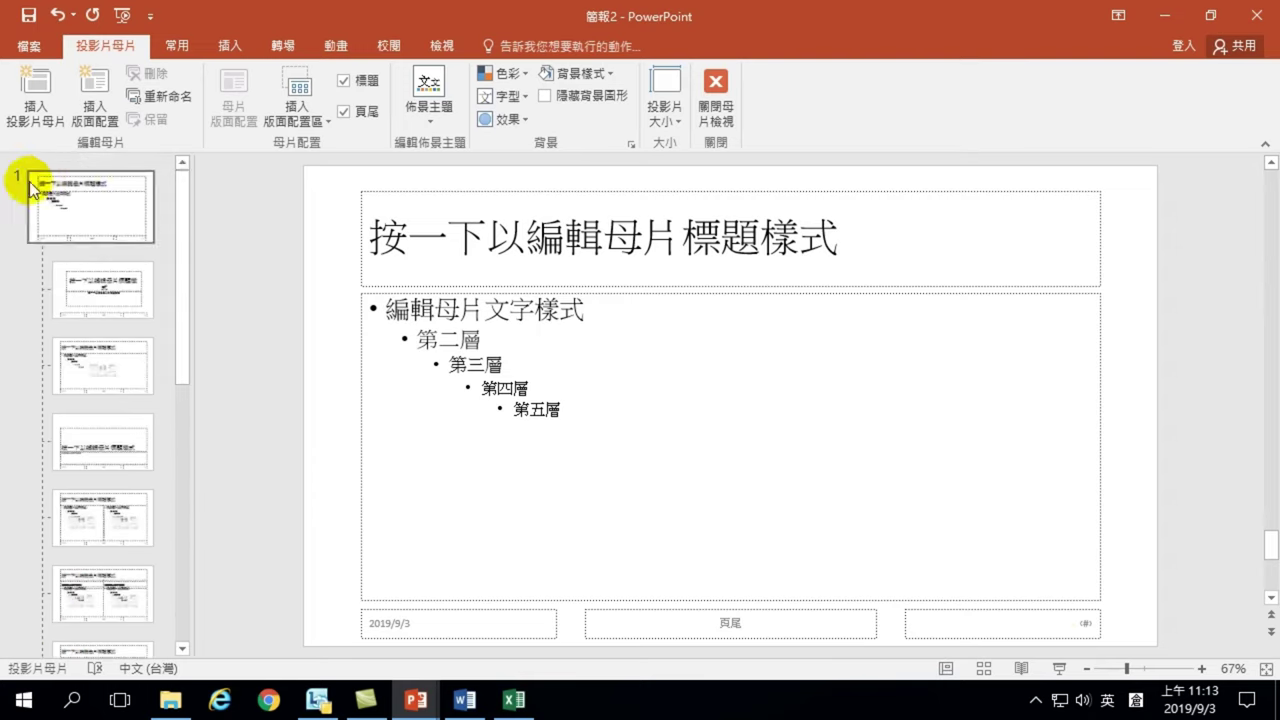
pyautogui.click(95, 212)
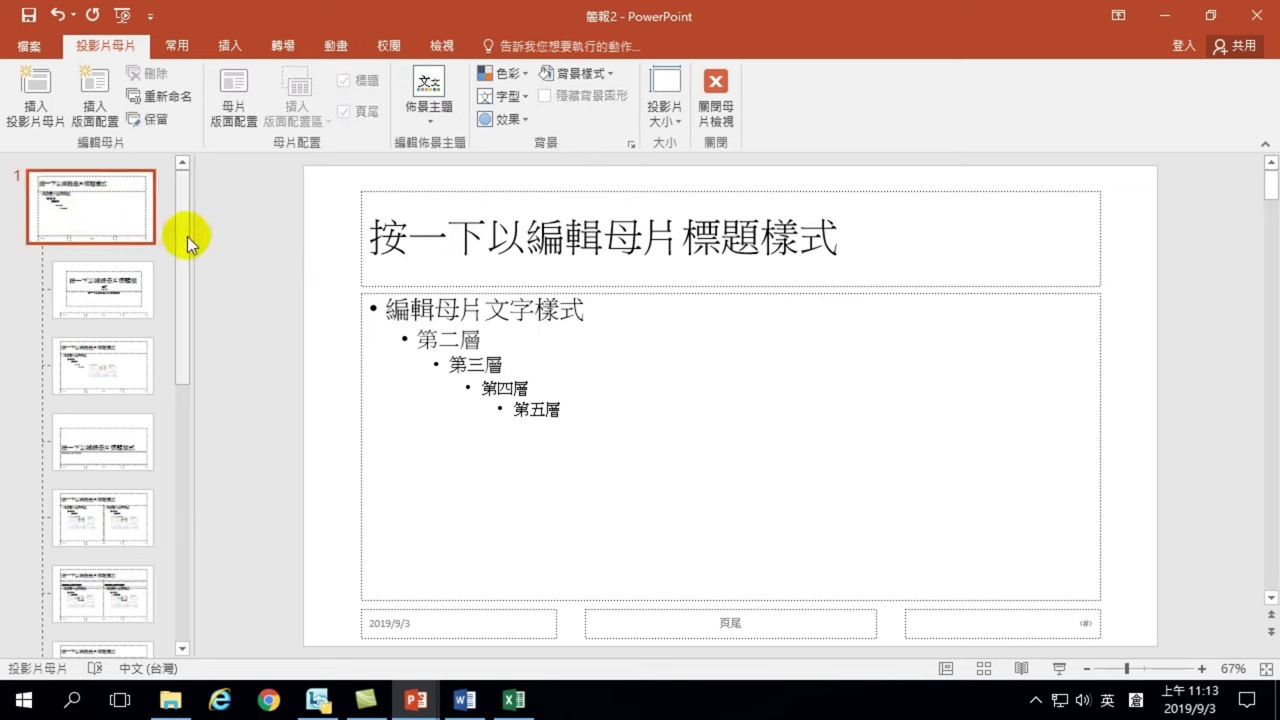
# Step: Scroll the thumbnail pane to the very top and reselect the top-level slide master
pyautogui.moveTo(186, 234); pyautogui.dragTo(180, 460)
pyautogui.scroll(3, 97, 220)
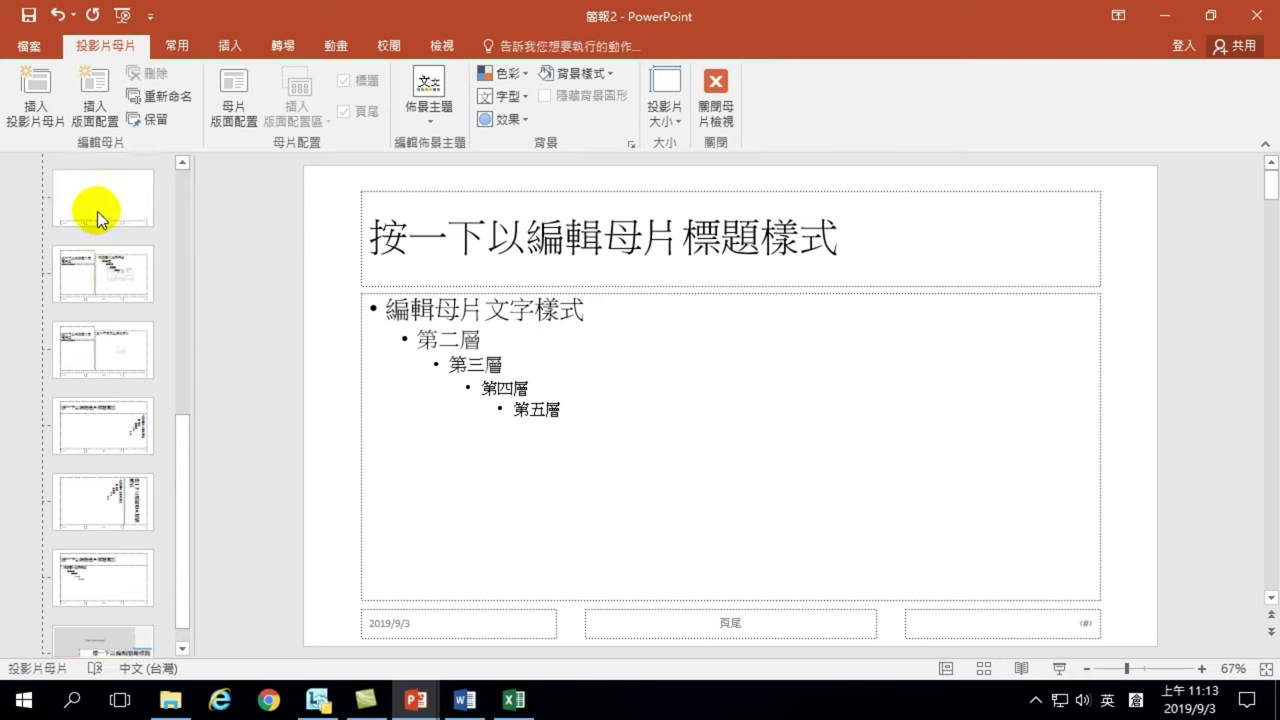
pyautogui.scroll(3, 112, 255)
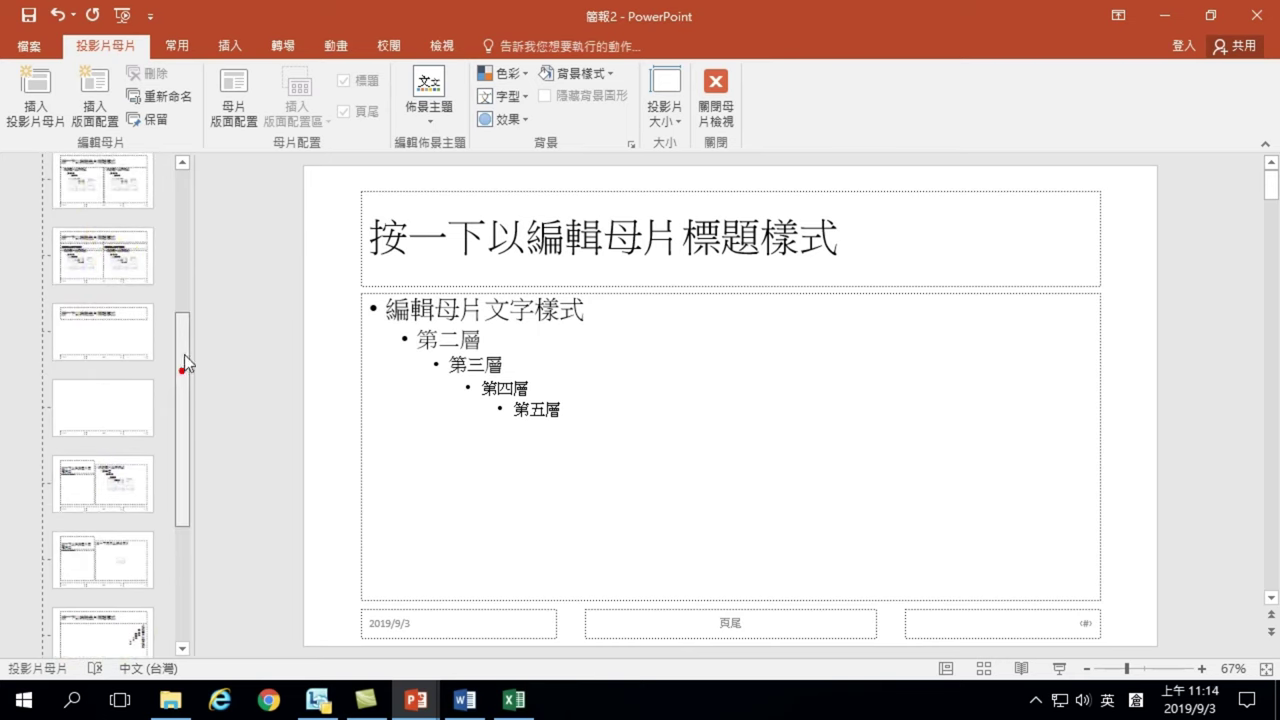
pyautogui.moveTo(184, 354); pyautogui.dragTo(198, 194)
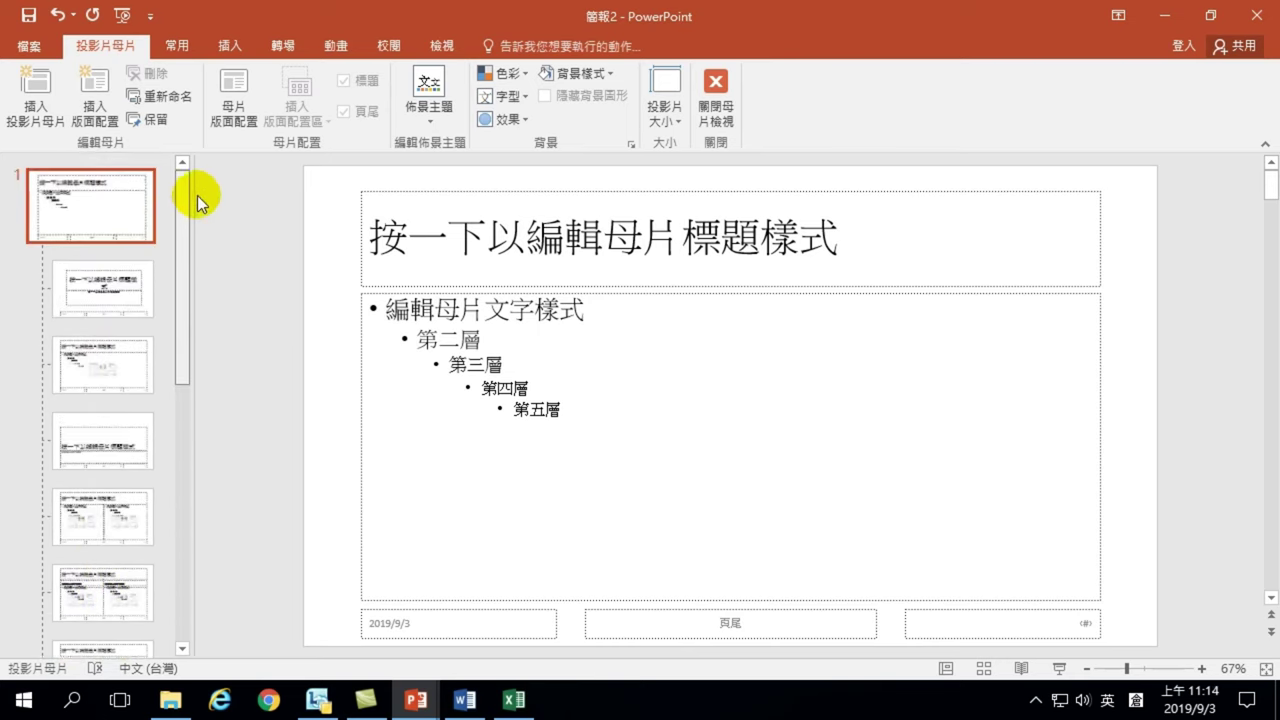
pyautogui.rightClick(70, 185)
pyautogui.click(45, 207)
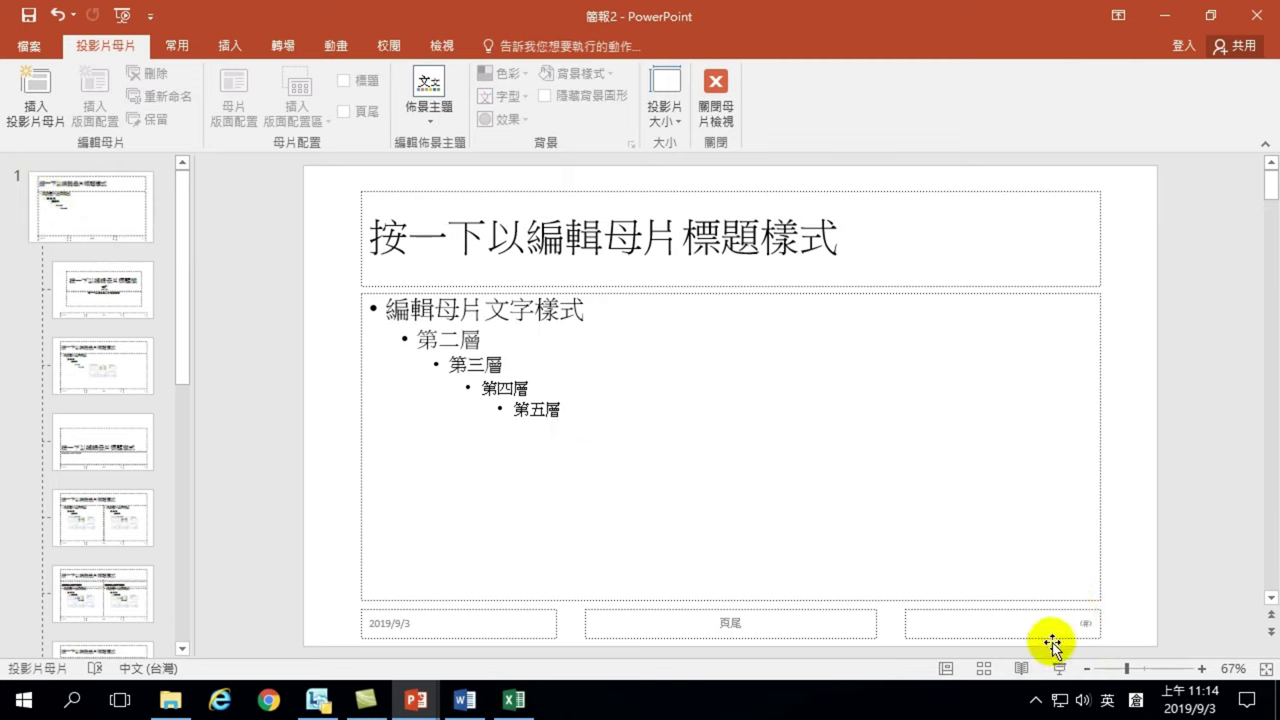
pyautogui.click(95, 205)
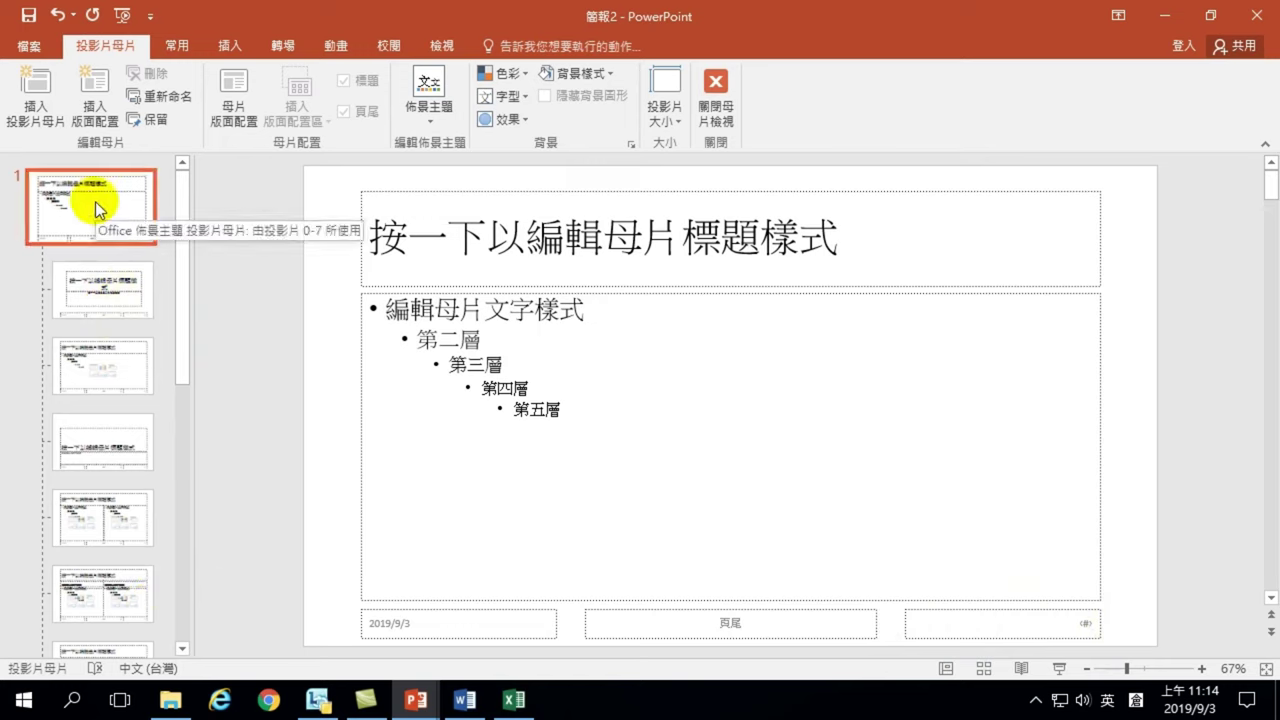
# Step: Format the master's slide-number placeholder as bold, 20 pt, with text shadow and dark blue font color
pyautogui.click(952, 609)
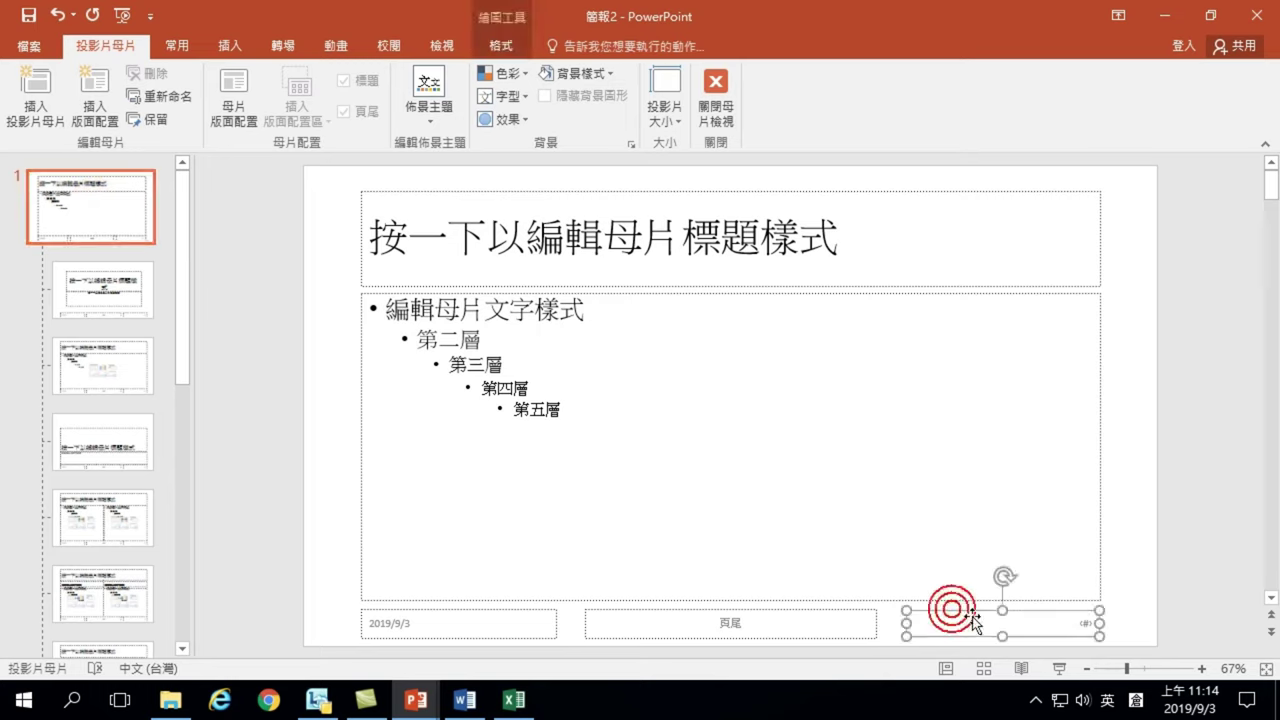
pyautogui.click(176, 46)
pyautogui.click(251, 113)
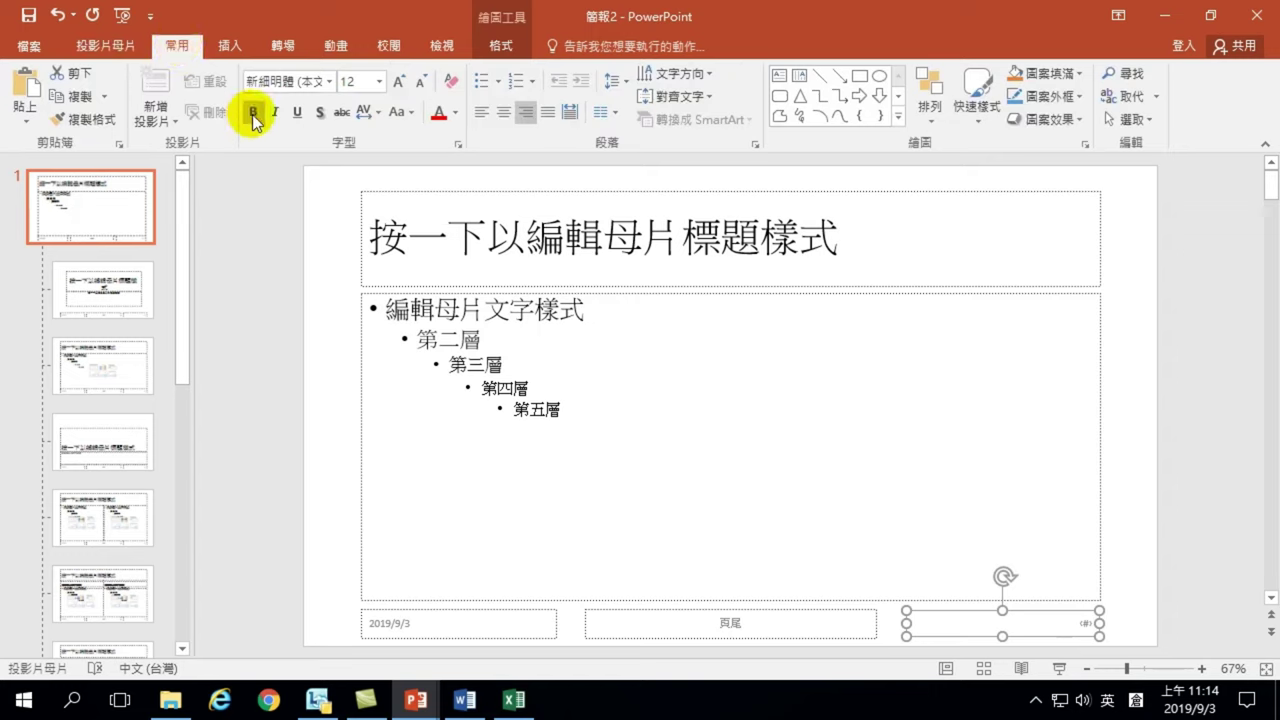
pyautogui.click(399, 81)
pyautogui.click(399, 81)
pyautogui.click(399, 81)
pyautogui.click(399, 81)
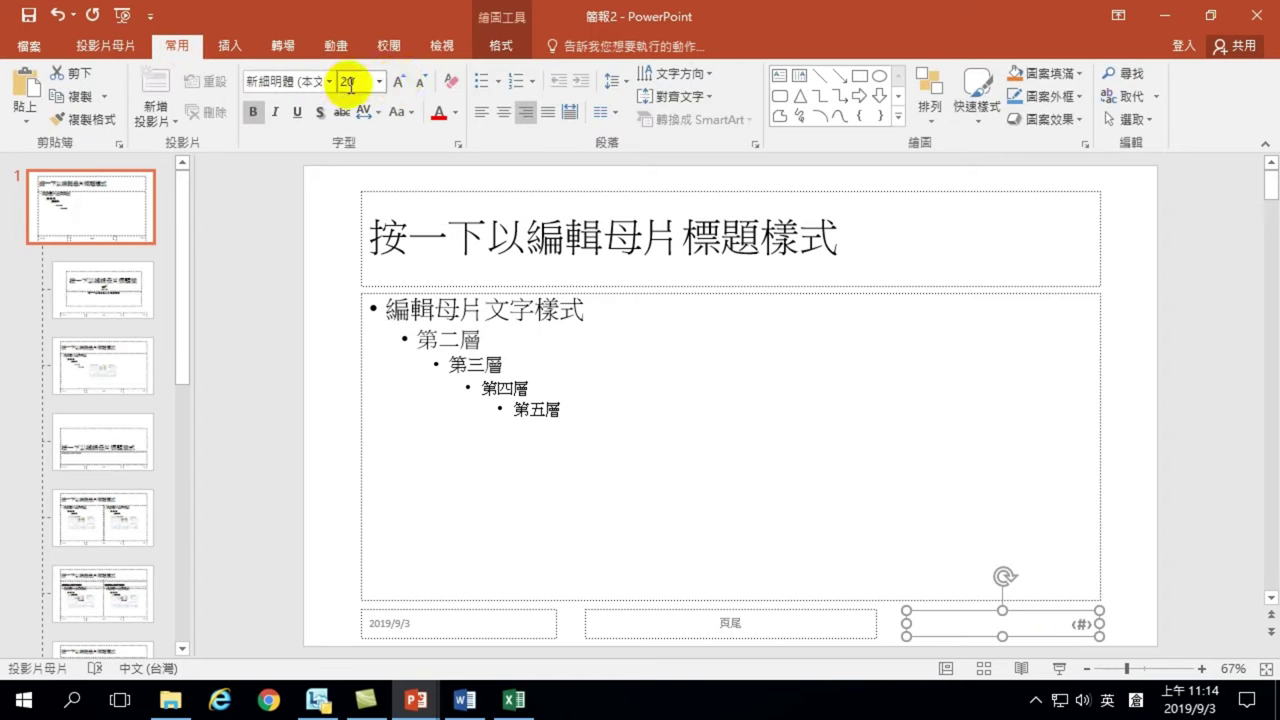
pyautogui.click(320, 114)
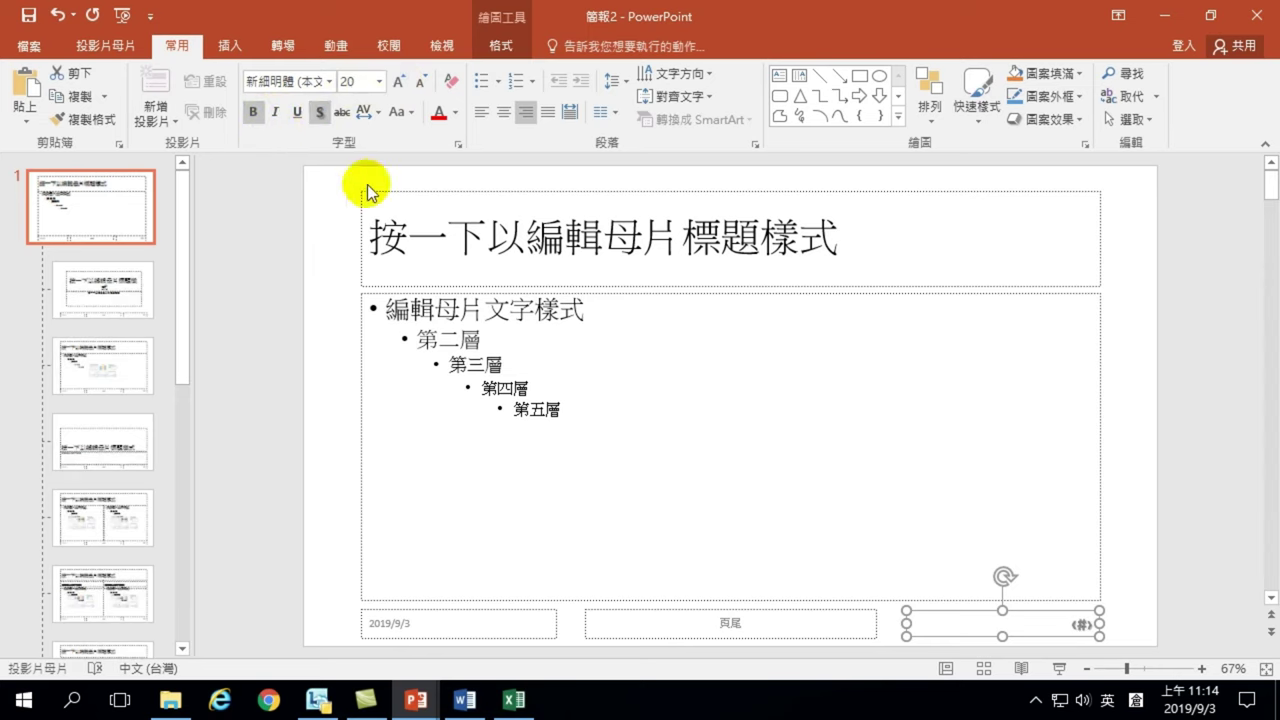
pyautogui.click(457, 113)
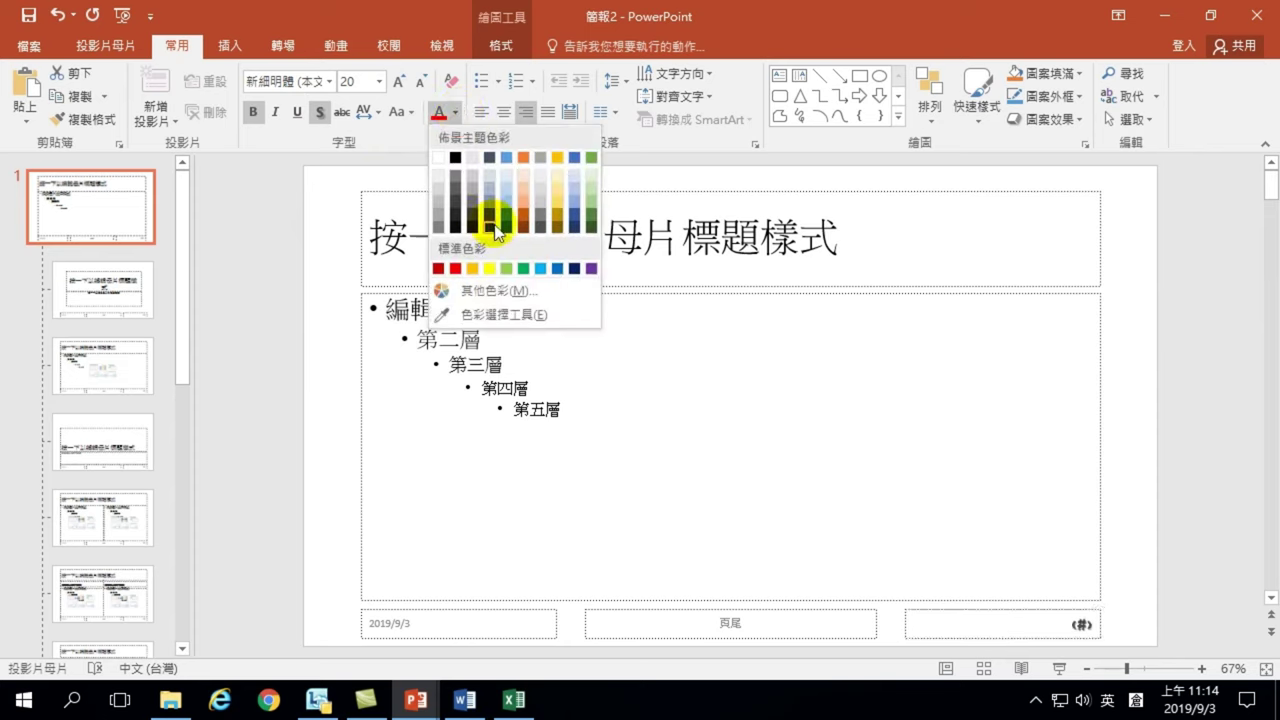
pyautogui.click(575, 268)
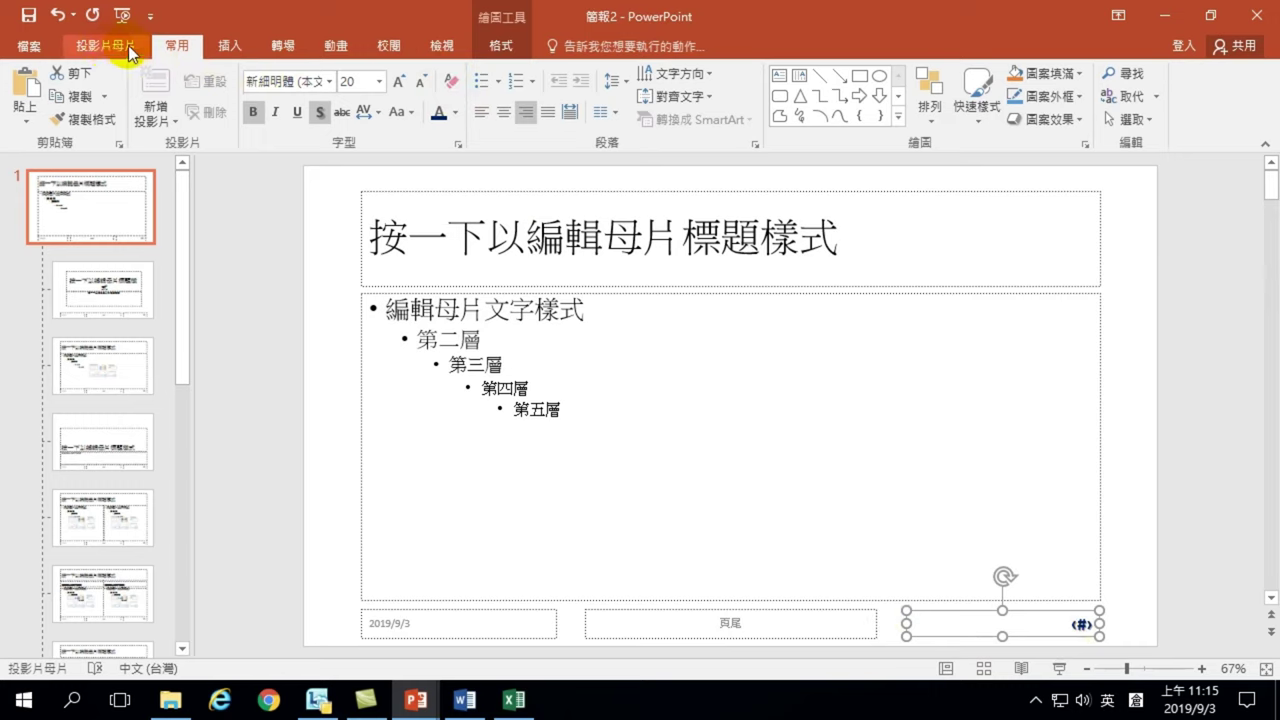
# Step: Close Master View, then view slides 0, 1 and 2 to confirm their restyled page numbers
pyautogui.click(88, 45)
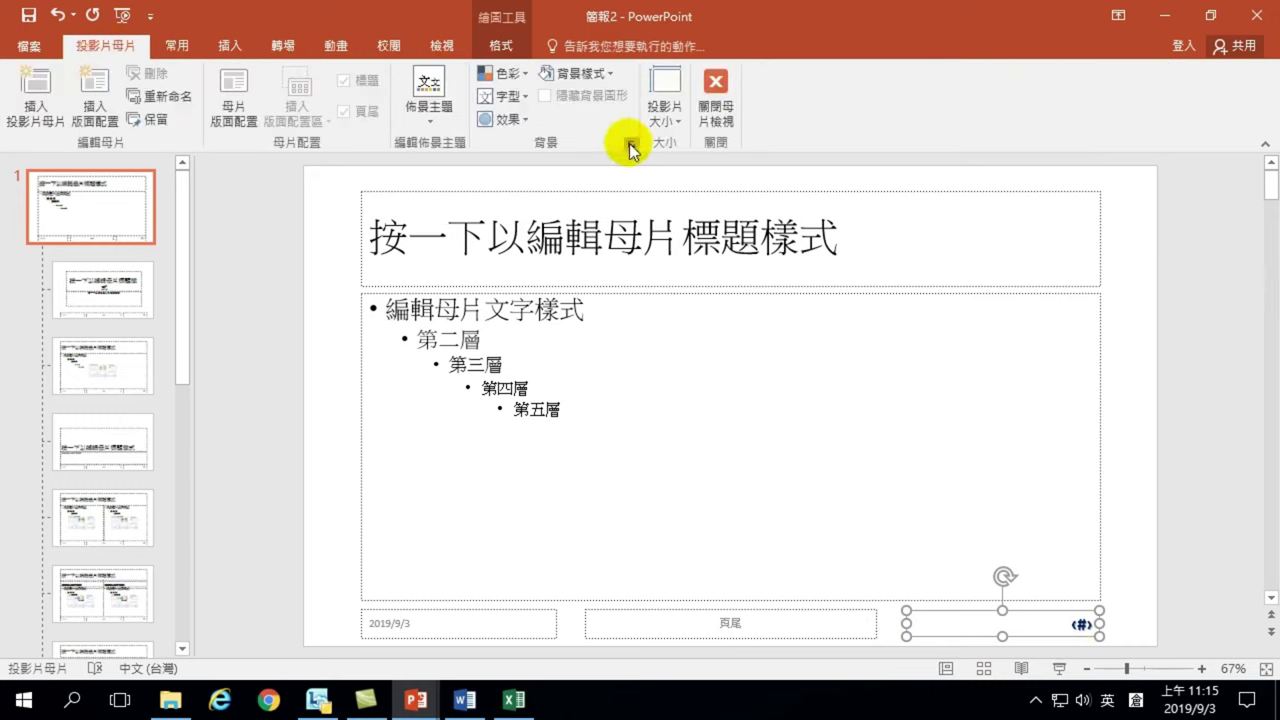
pyautogui.click(716, 104)
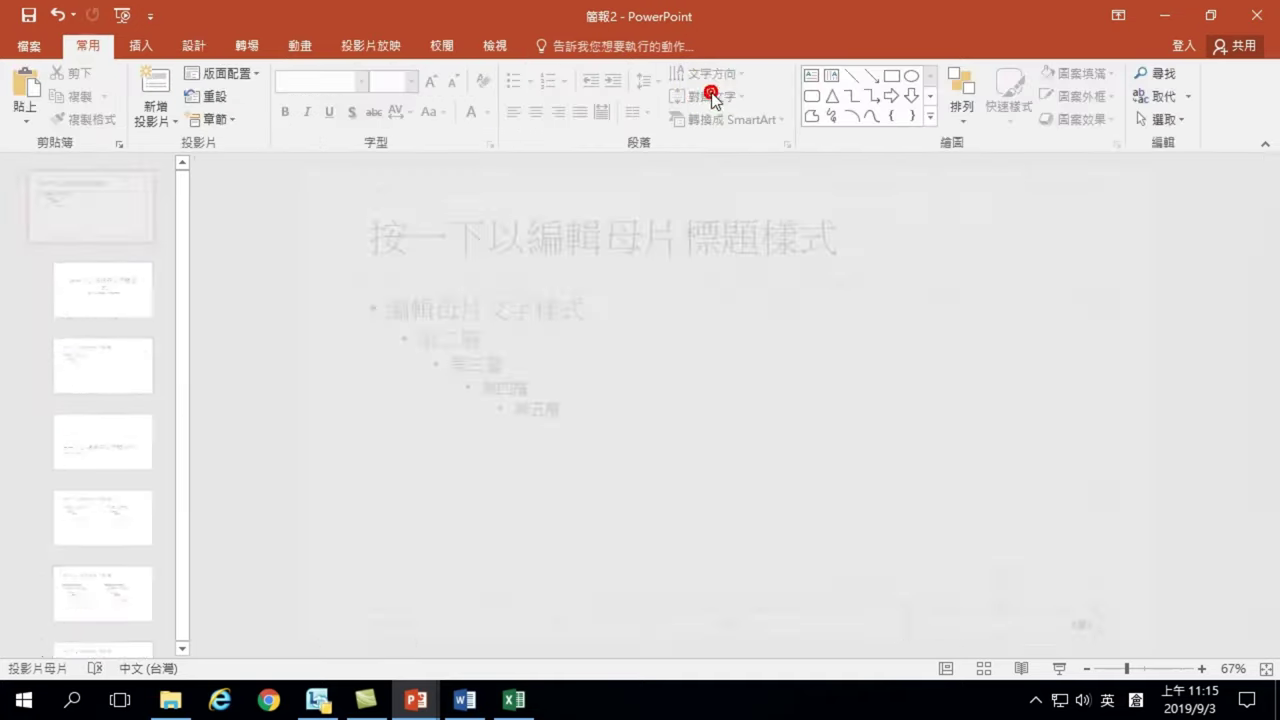
pyautogui.scroll(1, 107, 292)
pyautogui.click(70, 202)
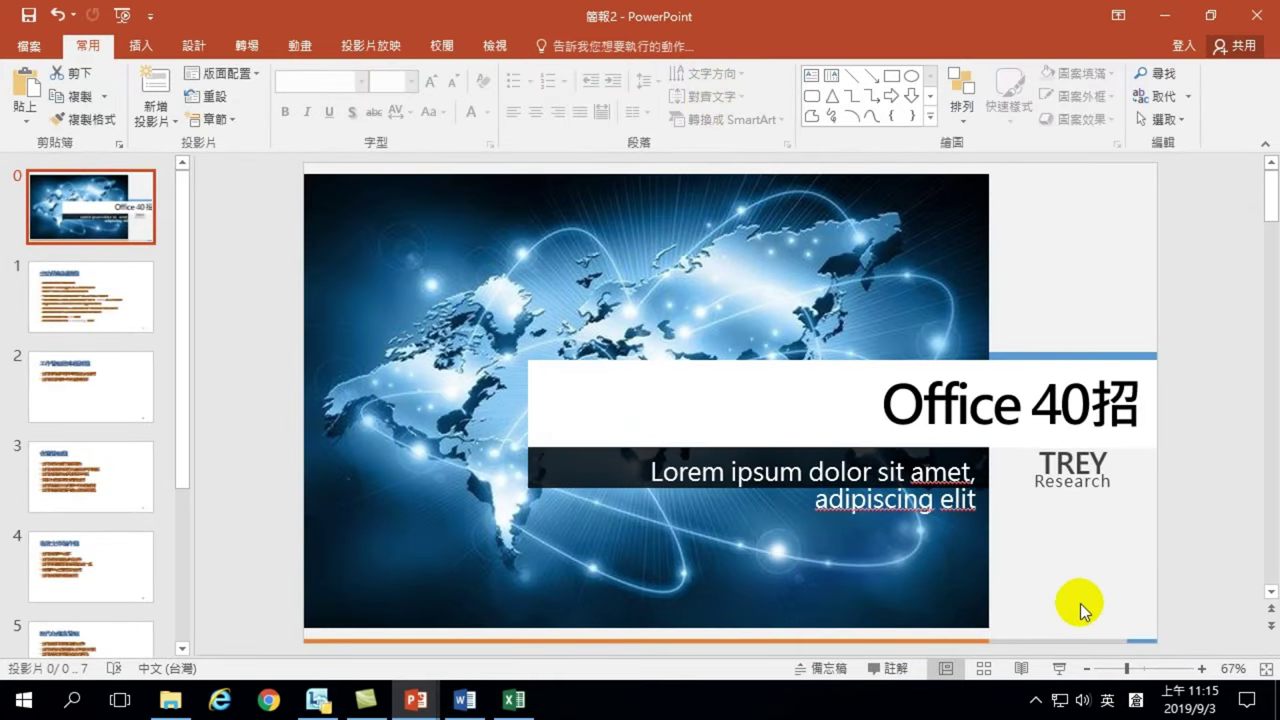
pyautogui.click(72, 295)
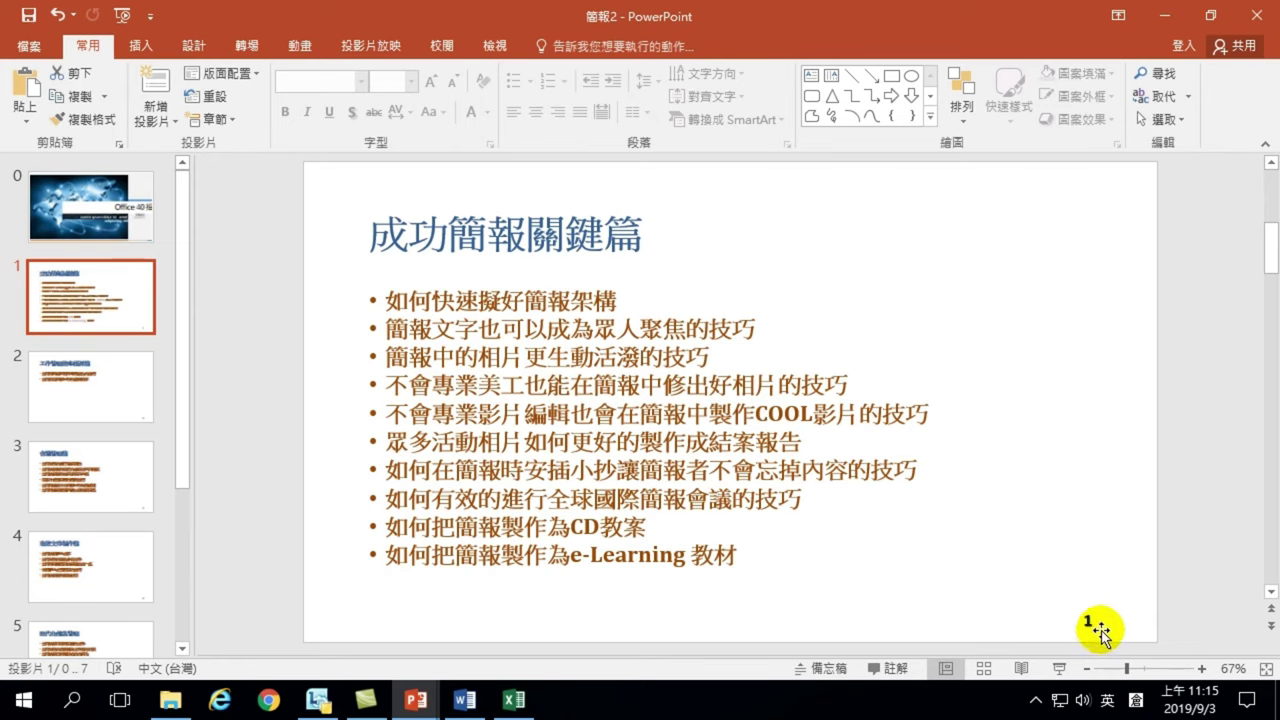
pyautogui.click(140, 398)
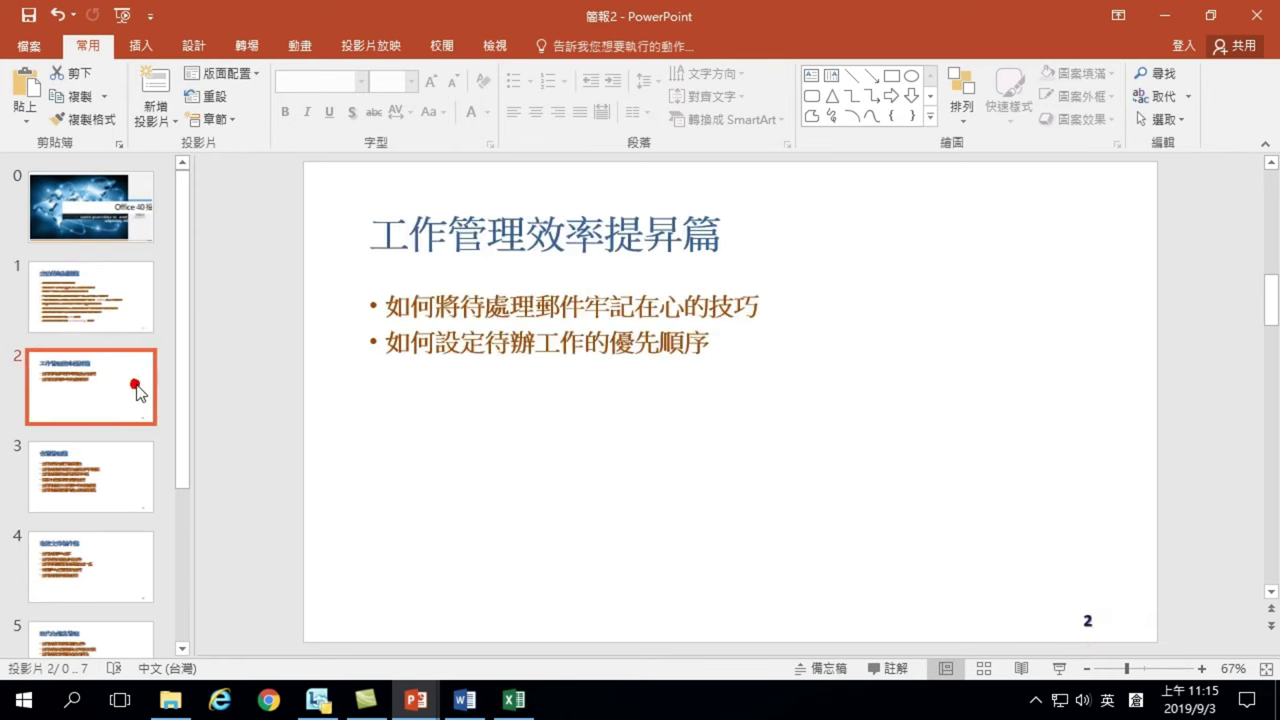